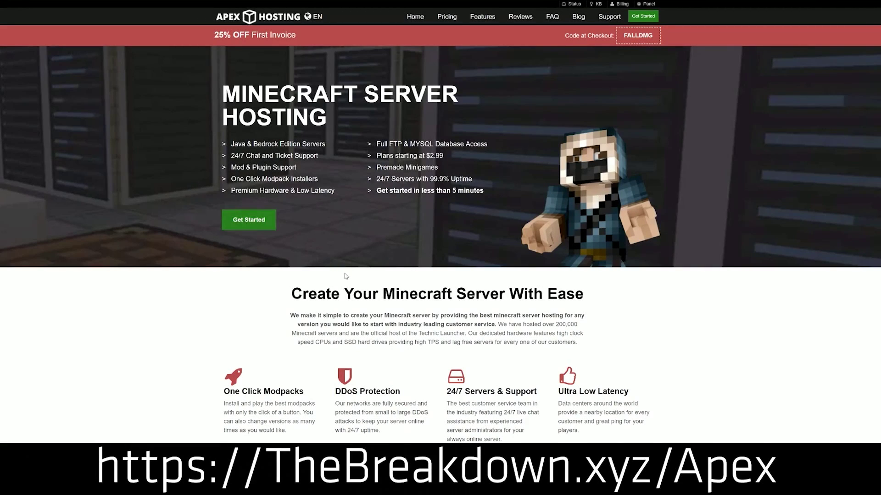
Scroll Apex Hosting's features, highlighting the feature headings, Automated Backups and Instant Setup text
{"action": "scroll", "coordinate": [346, 276], "scroll_direction": "down", "scroll_amount": 4}
{"action": "left_click_drag", "start_coordinate": [224, 206], "coordinate": [536, 206]}
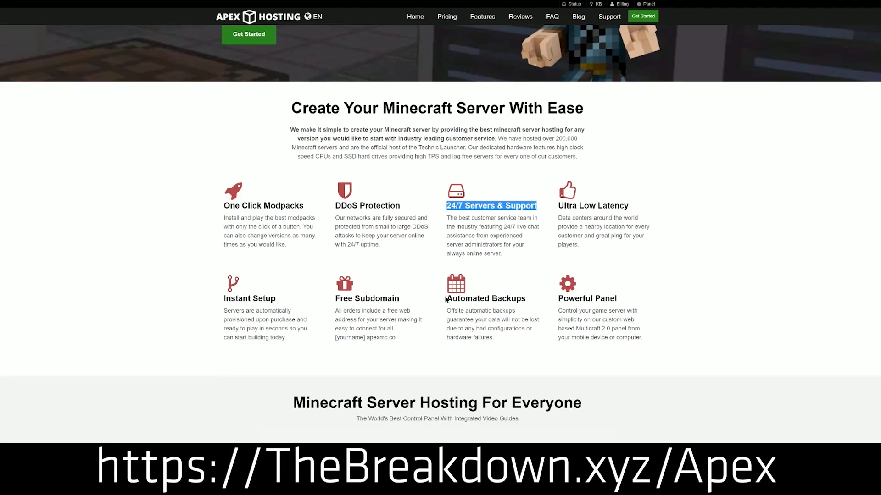
{"action": "left_click_drag", "start_coordinate": [445, 299], "coordinate": [493, 338]}
{"action": "left_click", "coordinate": [407, 302]}
{"action": "left_click_drag", "start_coordinate": [287, 338], "coordinate": [224, 299]}
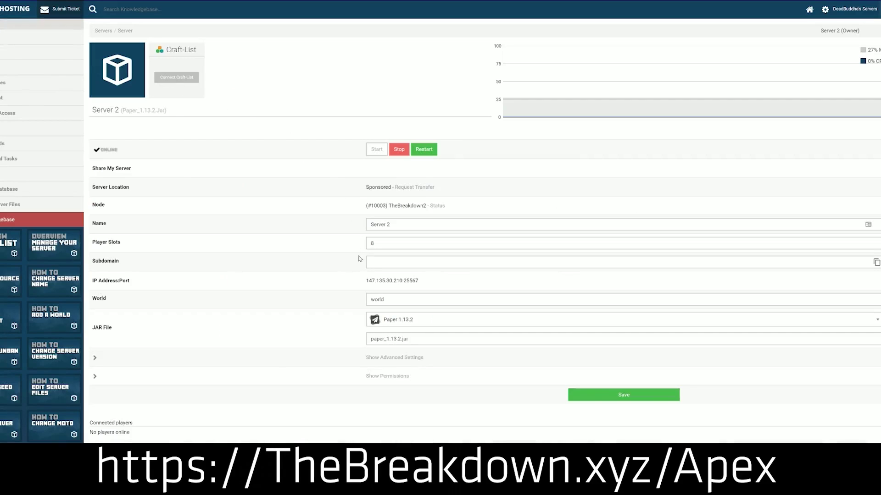
Open the server panel's JAR File dropdown and browse the available versions
{"action": "left_click", "coordinate": [415, 325]}
{"action": "scroll", "coordinate": [411, 390], "scroll_direction": "down", "scroll_amount": 3}
{"action": "scroll", "coordinate": [410, 398], "scroll_direction": "up", "scroll_amount": 5}
{"action": "scroll", "coordinate": [410, 398], "scroll_direction": "up", "scroll_amount": 2}
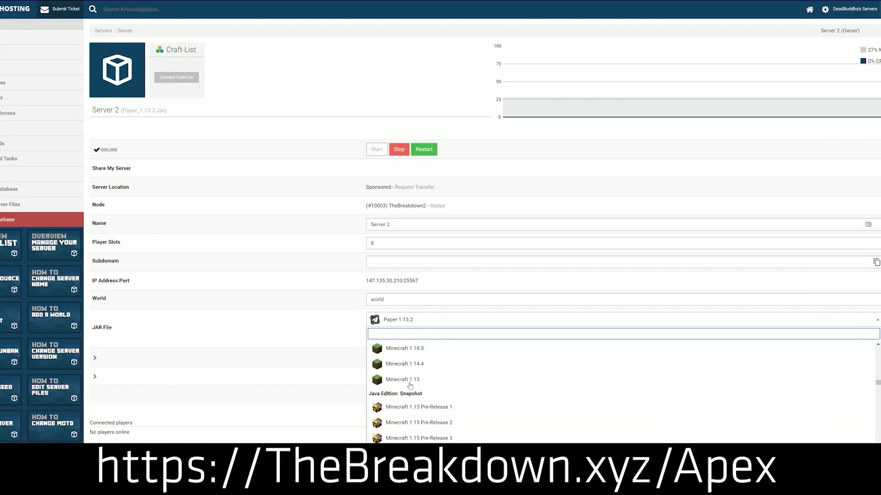
{"action": "scroll", "coordinate": [411, 395], "scroll_direction": "up", "scroll_amount": 4}
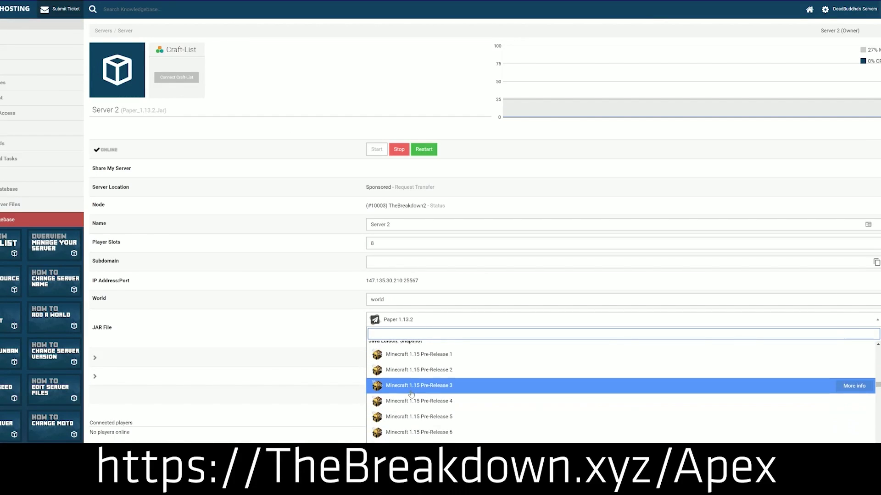
{"action": "scroll", "coordinate": [408, 398], "scroll_direction": "up", "scroll_amount": 3}
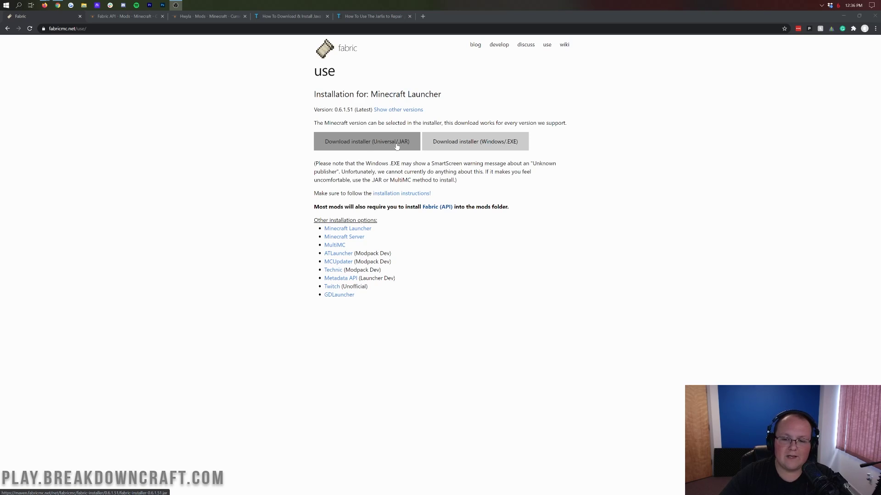
Download the Universal JAR Fabric installer and keep it, then move to the Fabric API page
{"action": "left_click", "coordinate": [370, 146]}
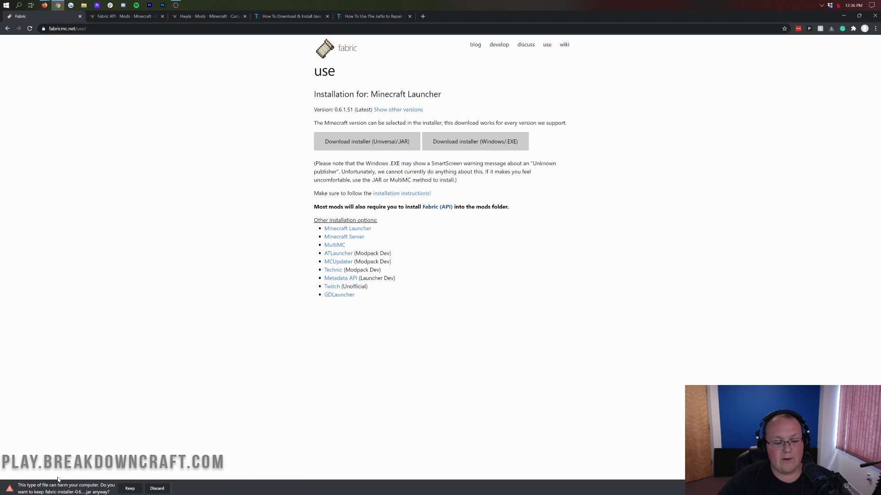
{"action": "left_click", "coordinate": [130, 489]}
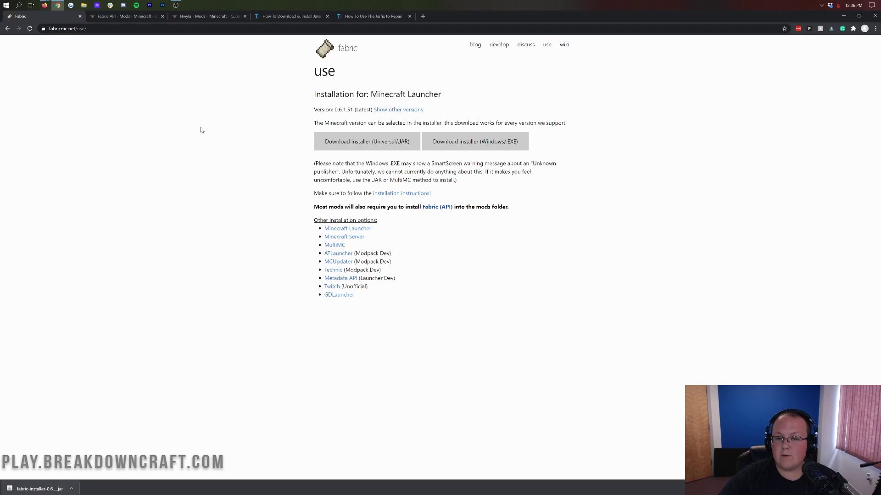
{"action": "left_click", "coordinate": [136, 17]}
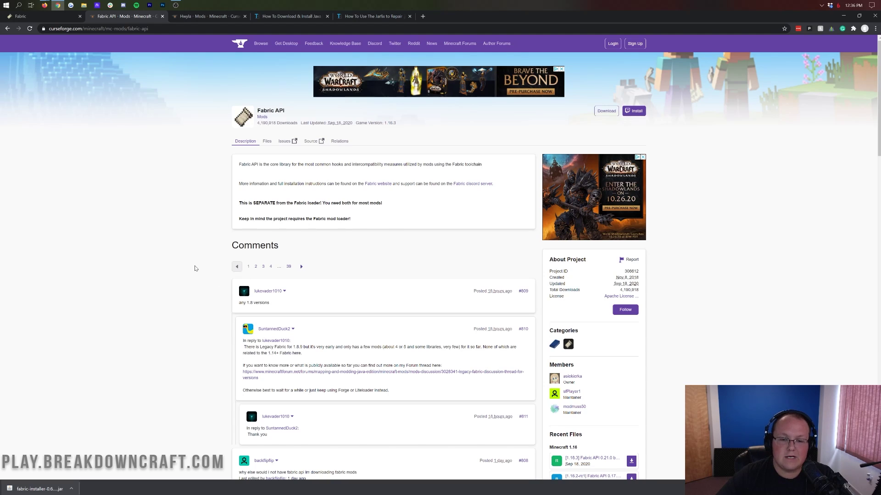
Download and keep the 1.16.3 Fabric API jar from Recent Files
{"action": "scroll", "coordinate": [569, 184], "scroll_direction": "down", "scroll_amount": 6}
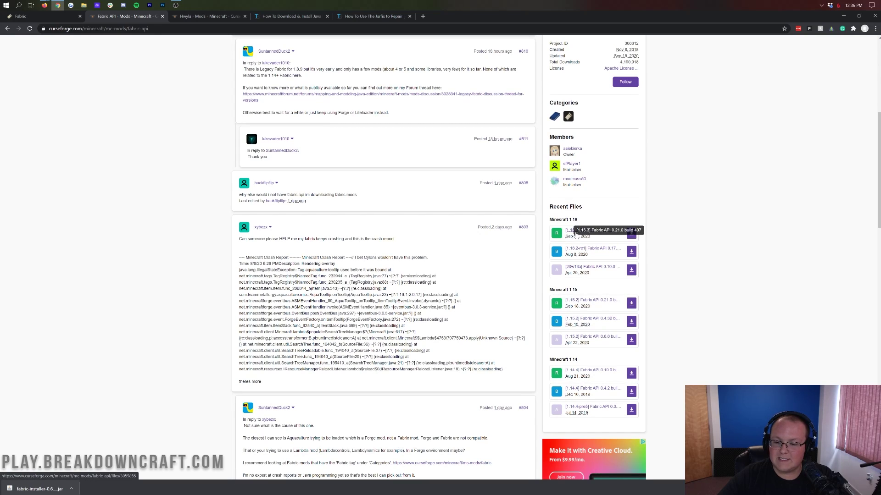
{"action": "left_click", "coordinate": [632, 234]}
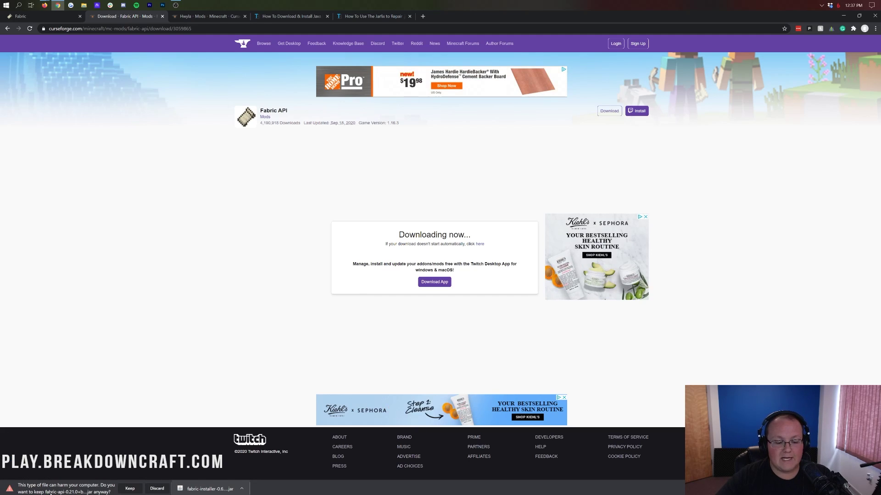
{"action": "left_click", "coordinate": [130, 489]}
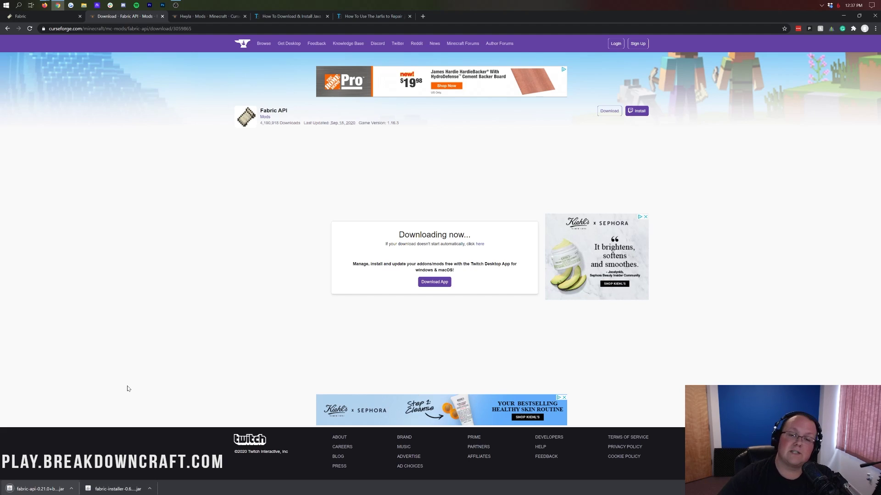
{"action": "left_click", "coordinate": [192, 17]}
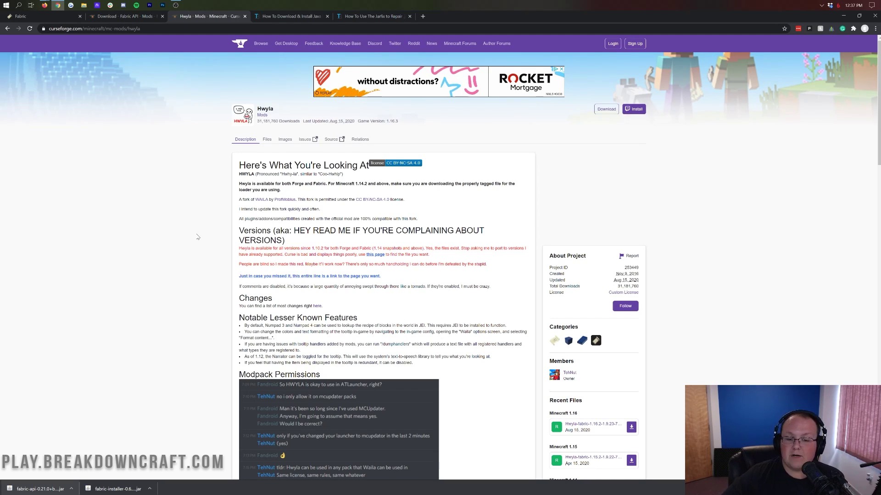
Download the Minecraft 1.16 Hwyla Fabric jar from the Recent Files list
{"action": "scroll", "coordinate": [603, 175], "scroll_direction": "down", "scroll_amount": 1}
{"action": "scroll", "coordinate": [602, 174], "scroll_direction": "down", "scroll_amount": 4}
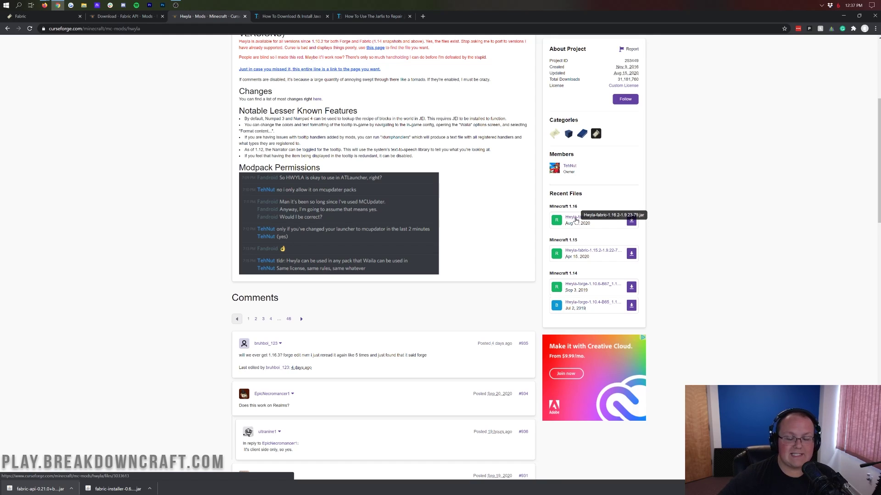
{"action": "left_click", "coordinate": [631, 220]}
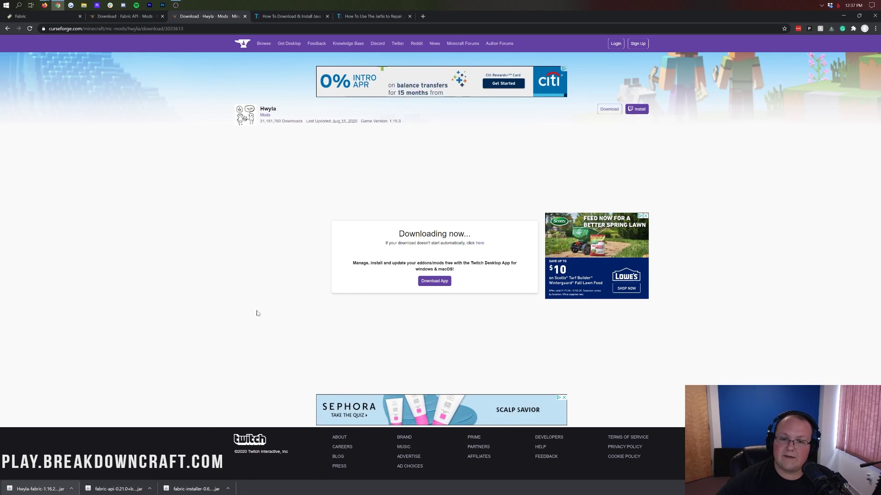
{"action": "left_click", "coordinate": [291, 16]}
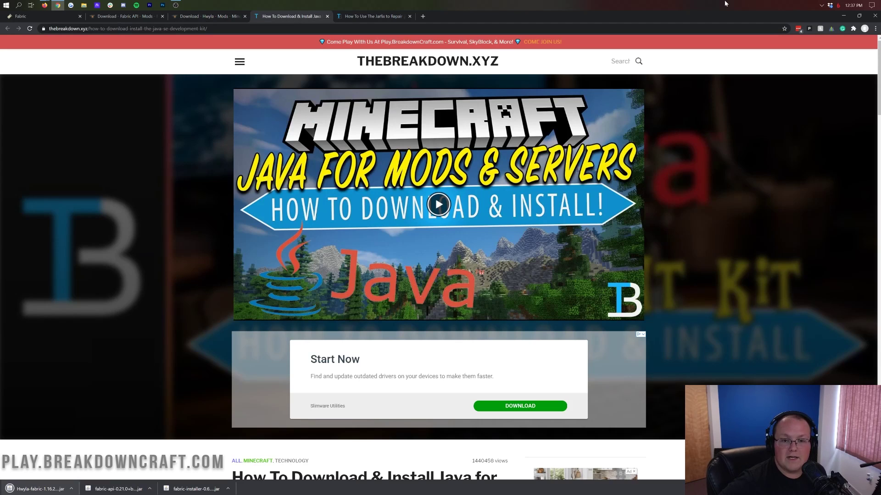
Minimize Chrome and refresh the desktop so the downloaded jars appear
{"action": "left_click", "coordinate": [843, 16]}
{"action": "right_click", "coordinate": [153, 108]}
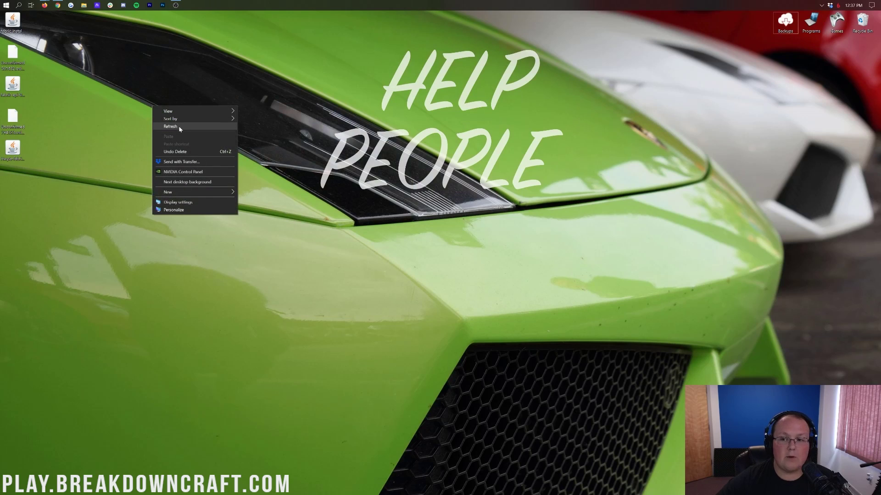
{"action": "left_click", "coordinate": [179, 129]}
Arrange the Fabric installer, Fabric API and Hwyla jars in a row near the top centre
{"action": "left_click_drag", "start_coordinate": [2, 95], "coordinate": [209, 128]}
{"action": "left_click_drag", "start_coordinate": [14, 151], "coordinate": [283, 141]}
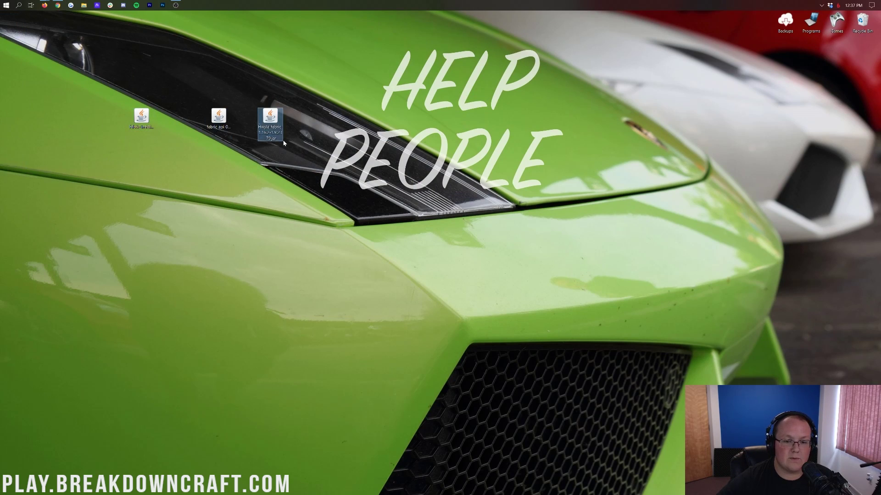
{"action": "left_click_drag", "start_coordinate": [219, 118], "coordinate": [245, 120]}
{"action": "left_click_drag", "start_coordinate": [142, 118], "coordinate": [193, 118]}
{"action": "left_click_drag", "start_coordinate": [187, 167], "coordinate": [411, 107]}
{"action": "left_click_drag", "start_coordinate": [193, 119], "coordinate": [319, 125]}
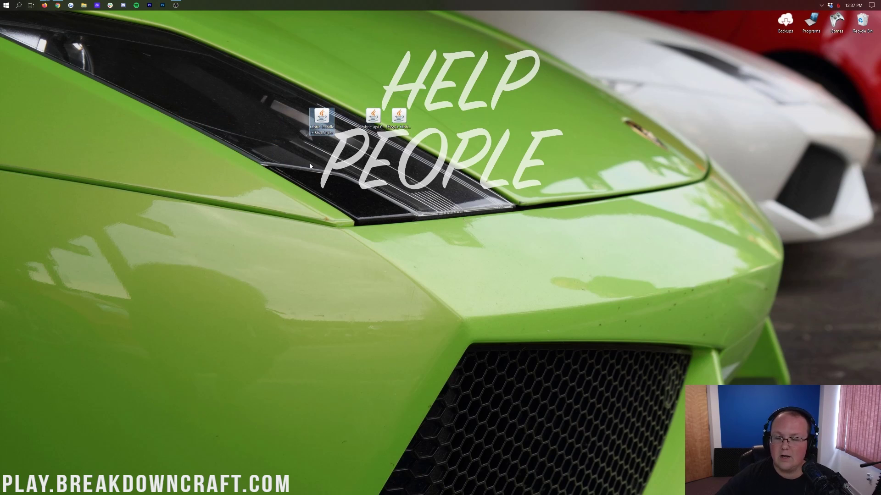
{"action": "left_click", "coordinate": [309, 163]}
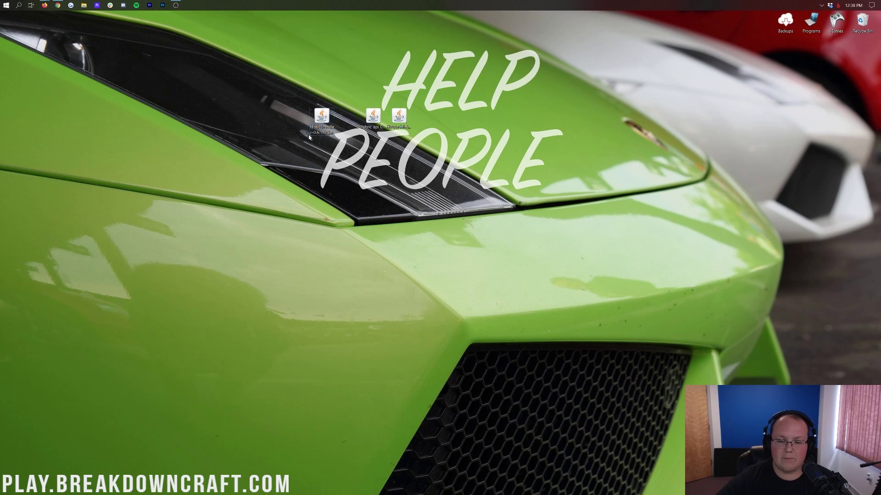
{"action": "left_click_drag", "start_coordinate": [301, 128], "coordinate": [459, 112]}
{"action": "left_click", "coordinate": [326, 139]}
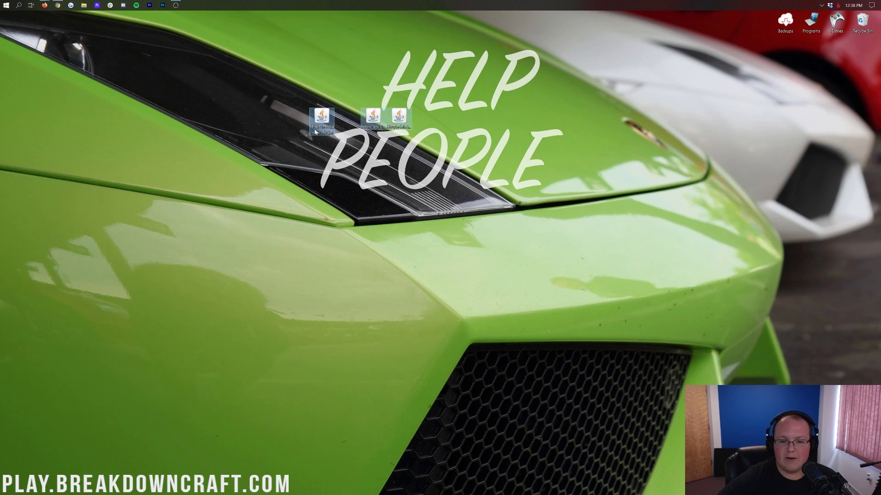
{"action": "left_click", "coordinate": [3, 3]}
{"action": "left_click", "coordinate": [2, 3]}
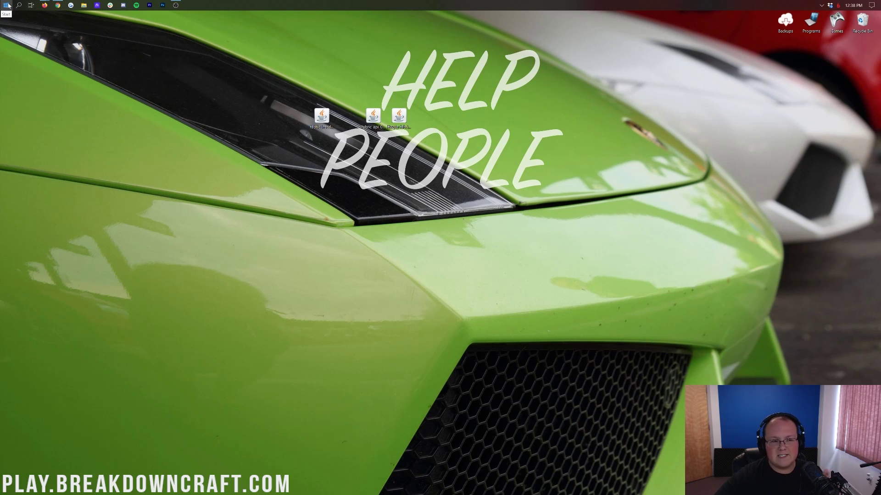
Open the Downloads folder via a 'download' Start search, try moving the jars in, then close it
{"action": "left_click", "coordinate": [8, 5]}
{"action": "type", "text": "download"}
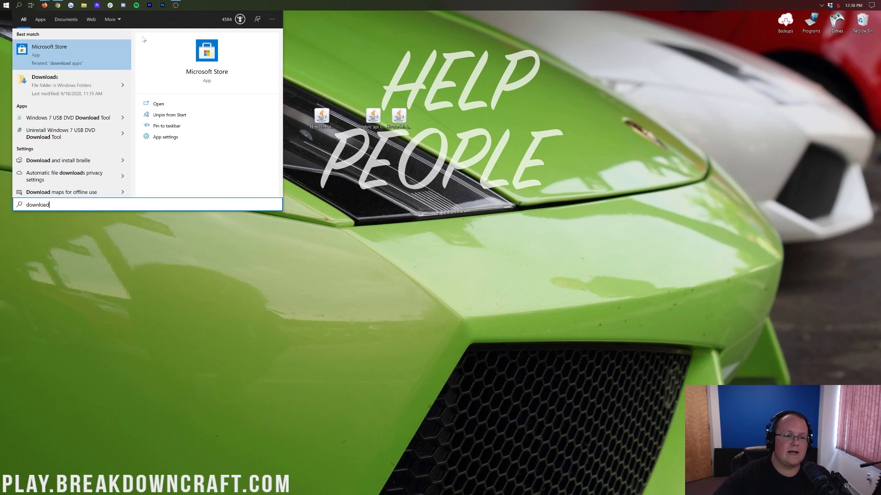
{"action": "left_click", "coordinate": [80, 88]}
{"action": "left_click_drag", "start_coordinate": [251, 117], "coordinate": [453, 118]}
{"action": "left_click_drag", "start_coordinate": [398, 118], "coordinate": [452, 112]}
{"action": "left_click", "coordinate": [374, 113]}
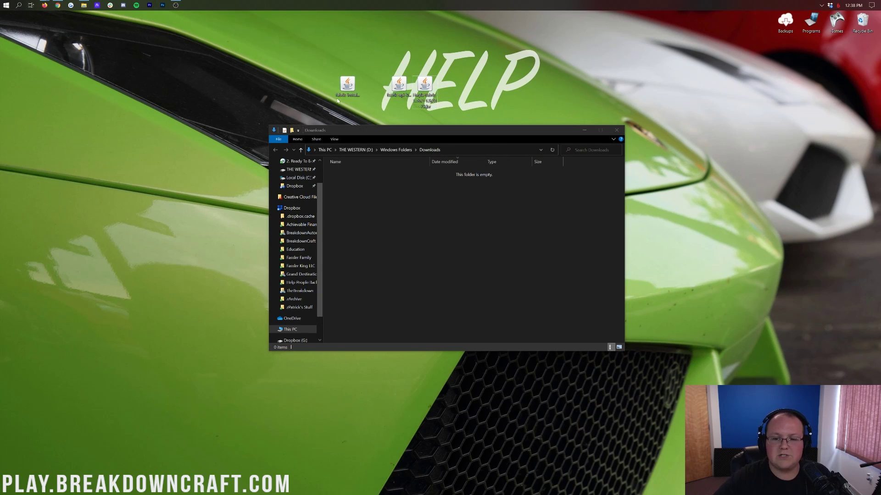
{"action": "left_click", "coordinate": [617, 130]}
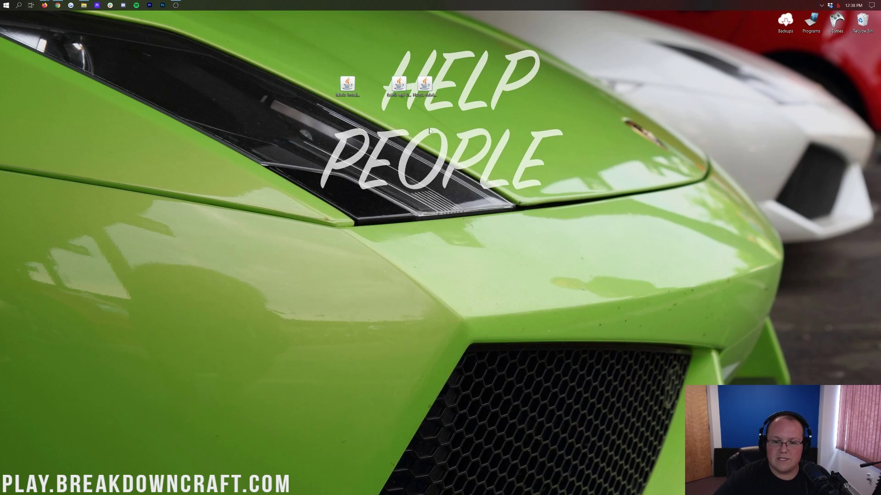
Try Open with on the Fabric installer jar, dismiss the prompt, and return to Chrome
{"action": "left_click", "coordinate": [345, 91]}
{"action": "right_click", "coordinate": [345, 87]}
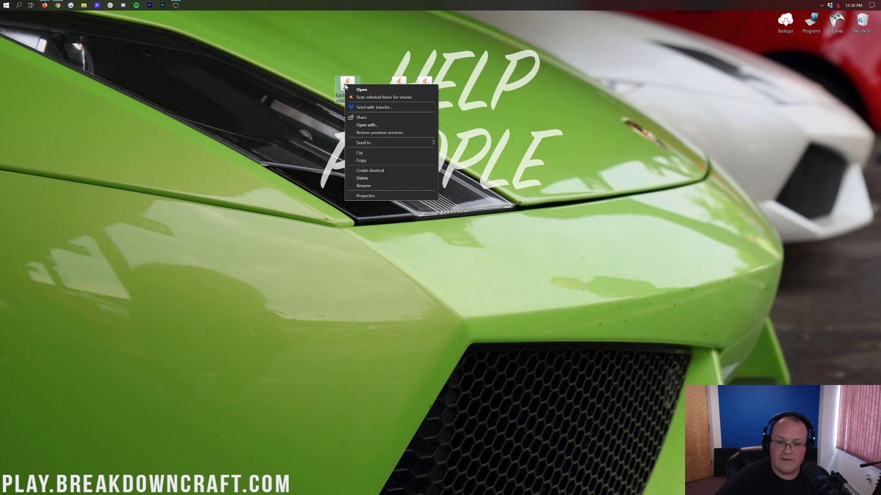
{"action": "left_click", "coordinate": [385, 125]}
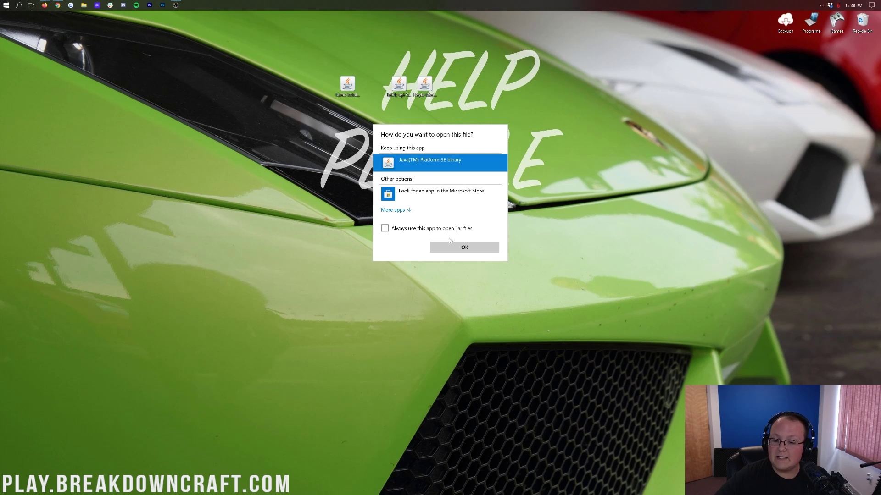
{"action": "left_click", "coordinate": [558, 223]}
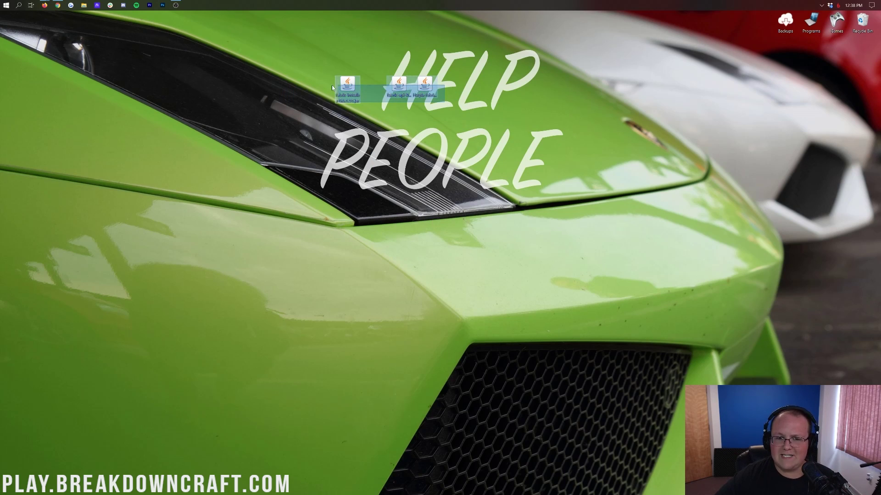
{"action": "left_click", "coordinate": [347, 87]}
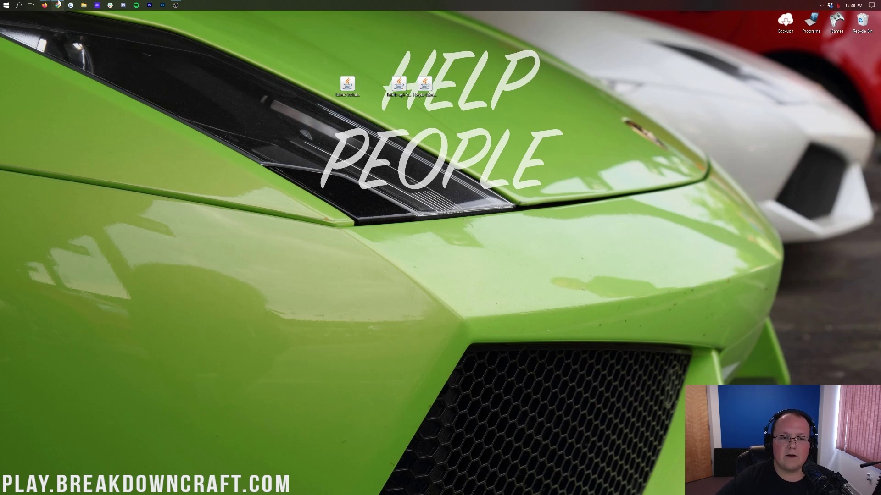
{"action": "left_click", "coordinate": [58, 5]}
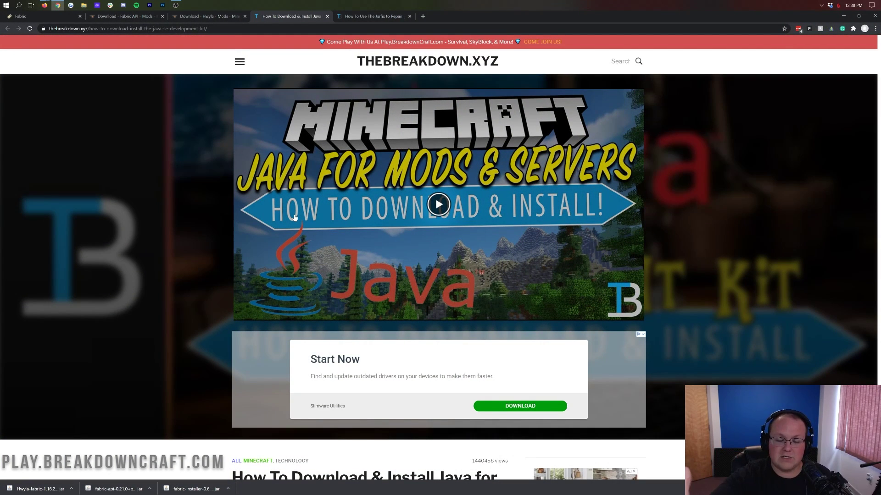
Scroll through the Java installation article
{"action": "scroll", "coordinate": [279, 233], "scroll_direction": "down", "scroll_amount": 2}
{"action": "scroll", "coordinate": [279, 233], "scroll_direction": "down", "scroll_amount": 5}
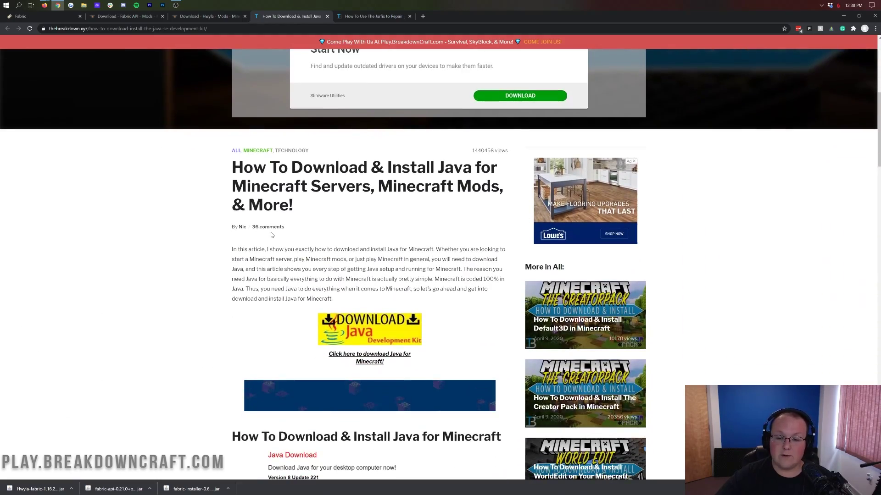
{"action": "scroll", "coordinate": [278, 233], "scroll_direction": "down", "scroll_amount": 8}
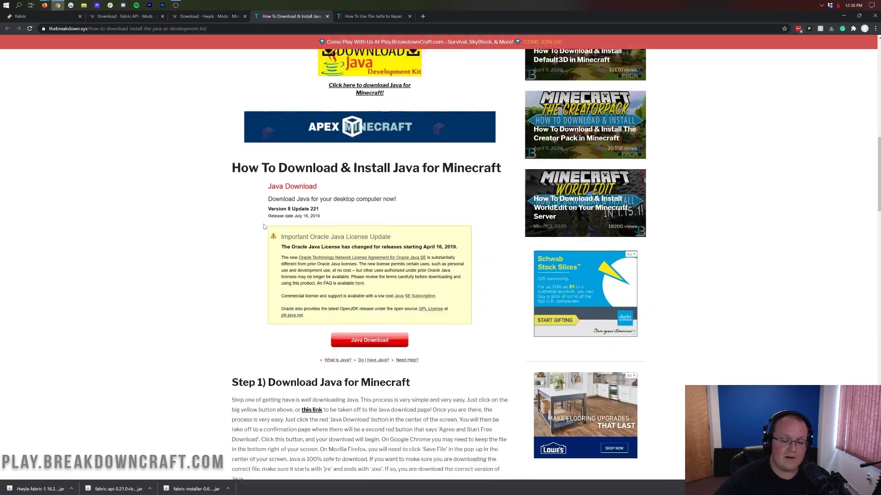
{"action": "scroll", "coordinate": [278, 233], "scroll_direction": "up", "scroll_amount": 9}
{"action": "scroll", "coordinate": [417, 242], "scroll_direction": "up", "scroll_amount": 7}
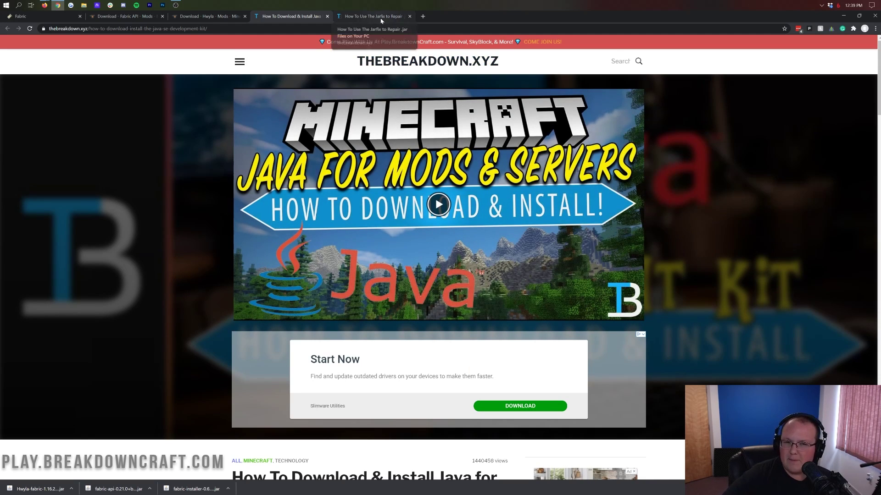
Look over the Jarfix repair article, then minimize Chrome
{"action": "left_click", "coordinate": [381, 20]}
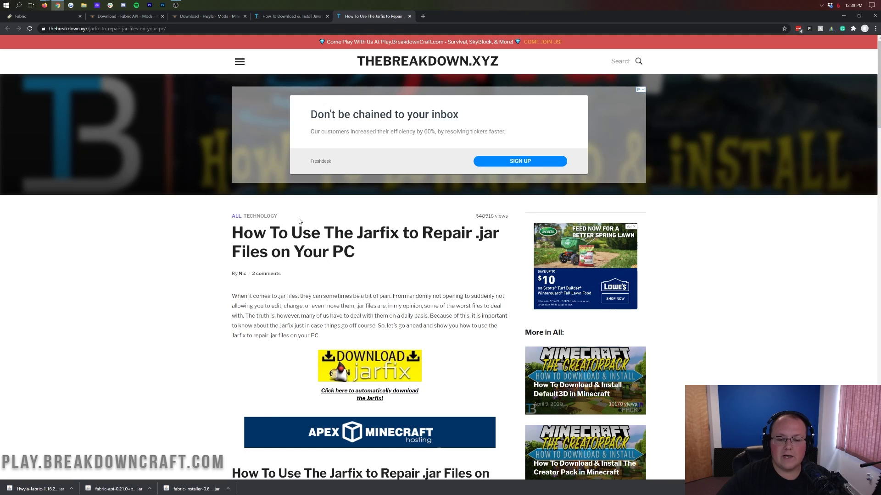
{"action": "left_click_drag", "start_coordinate": [233, 230], "coordinate": [418, 246]}
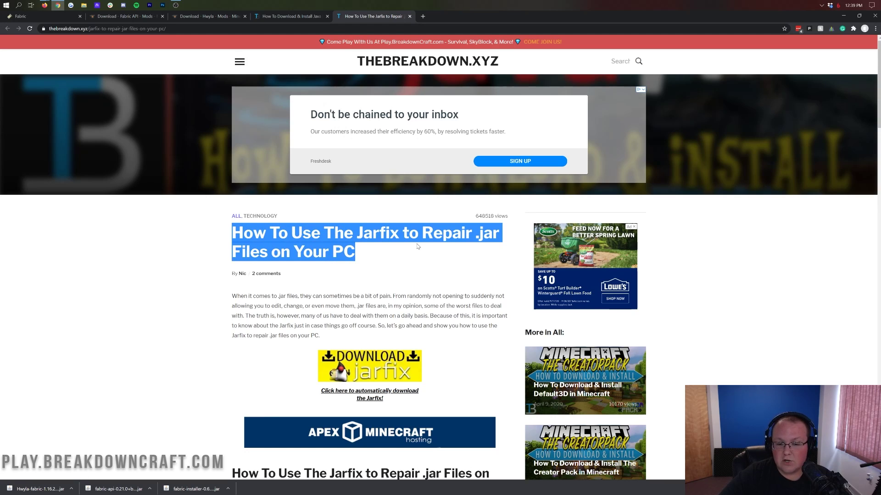
{"action": "left_click", "coordinate": [418, 247]}
{"action": "scroll", "coordinate": [418, 247], "scroll_direction": "down", "scroll_amount": 12}
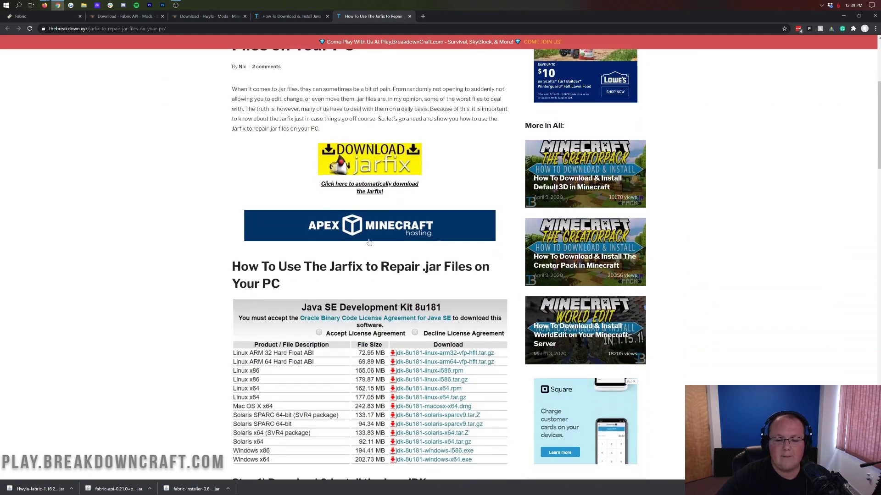
{"action": "scroll", "coordinate": [370, 242], "scroll_direction": "up", "scroll_amount": 12}
{"action": "scroll", "coordinate": [370, 242], "scroll_direction": "up", "scroll_amount": 1}
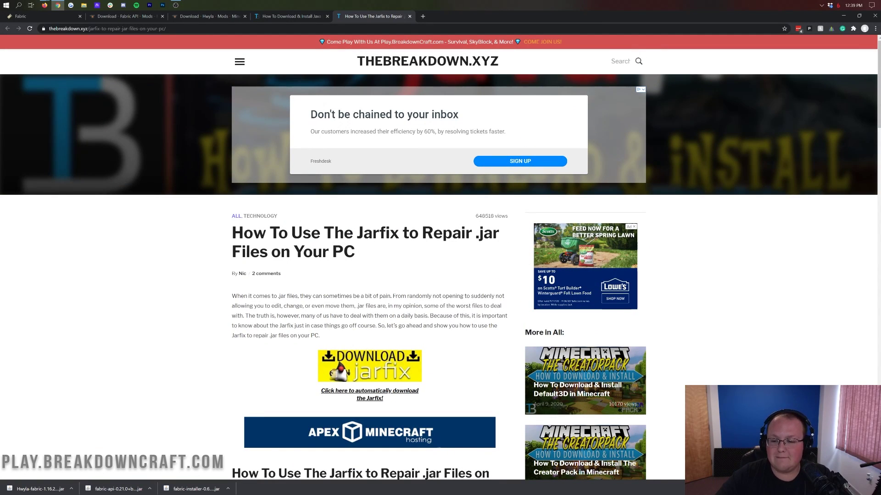
{"action": "left_click", "coordinate": [844, 16]}
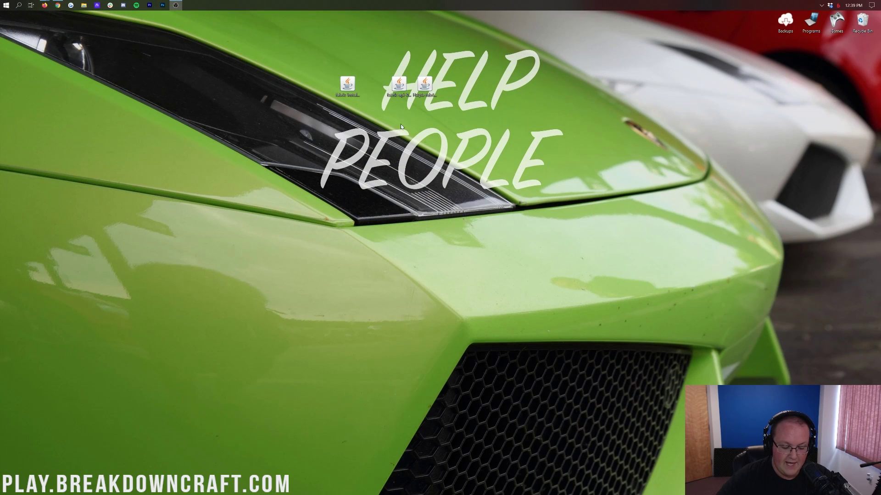
Launch fabric-installer.jar with Java
{"action": "left_click", "coordinate": [350, 100]}
{"action": "right_click", "coordinate": [348, 90]}
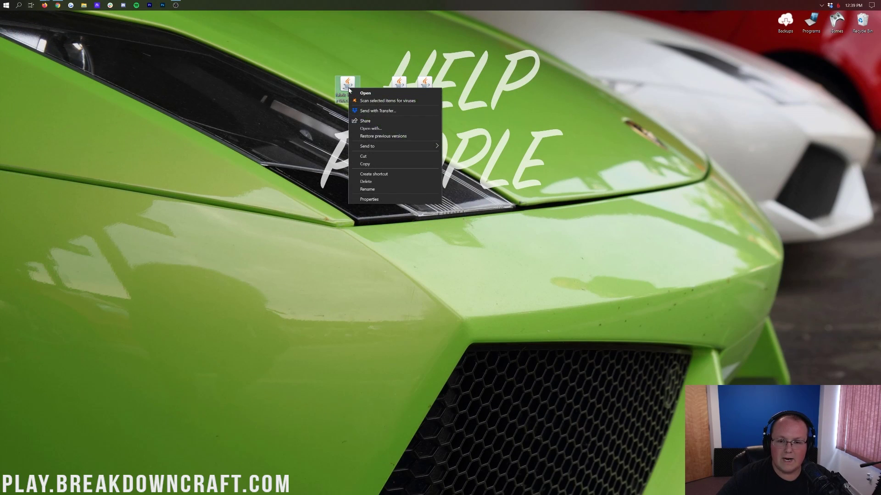
{"action": "left_click", "coordinate": [365, 129]}
{"action": "left_click", "coordinate": [446, 253]}
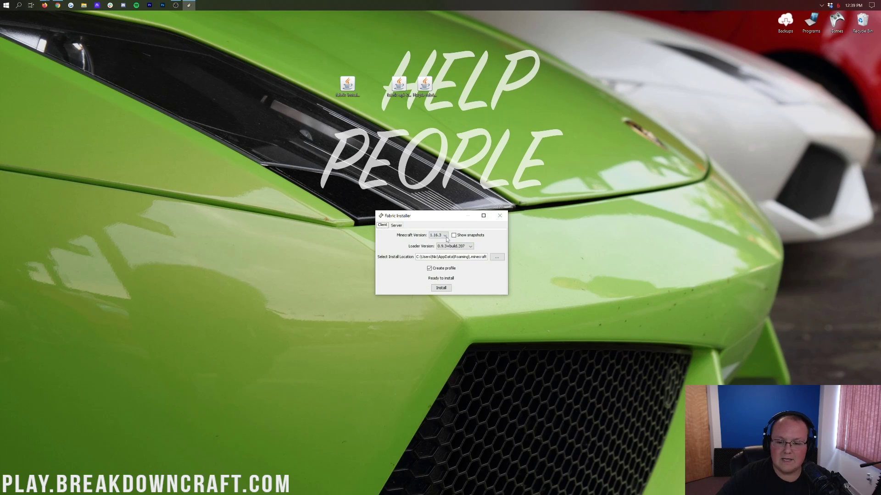
Install Fabric Loader for Minecraft version 1.16.3
{"action": "left_click", "coordinate": [446, 235]}
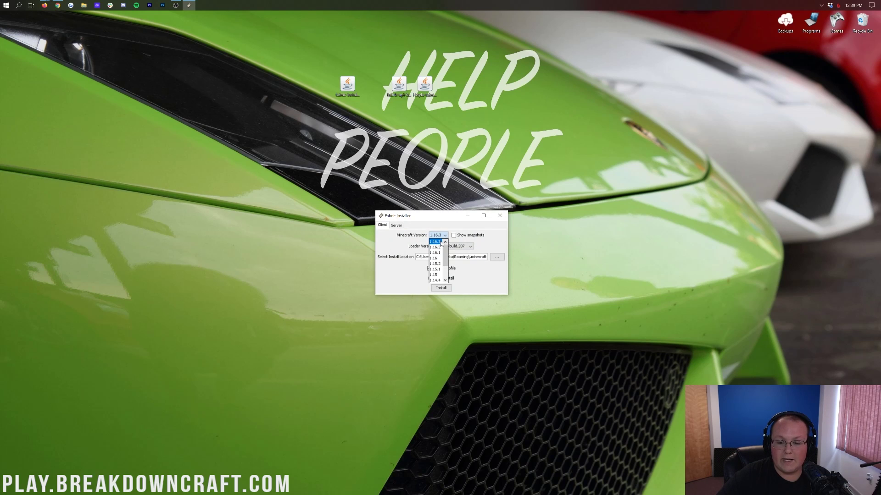
{"action": "left_click", "coordinate": [436, 242]}
{"action": "left_click", "coordinate": [440, 288]}
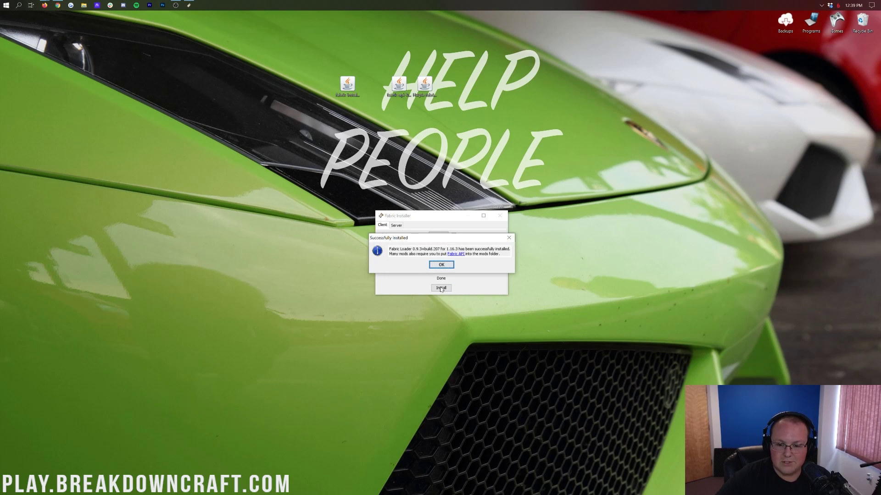